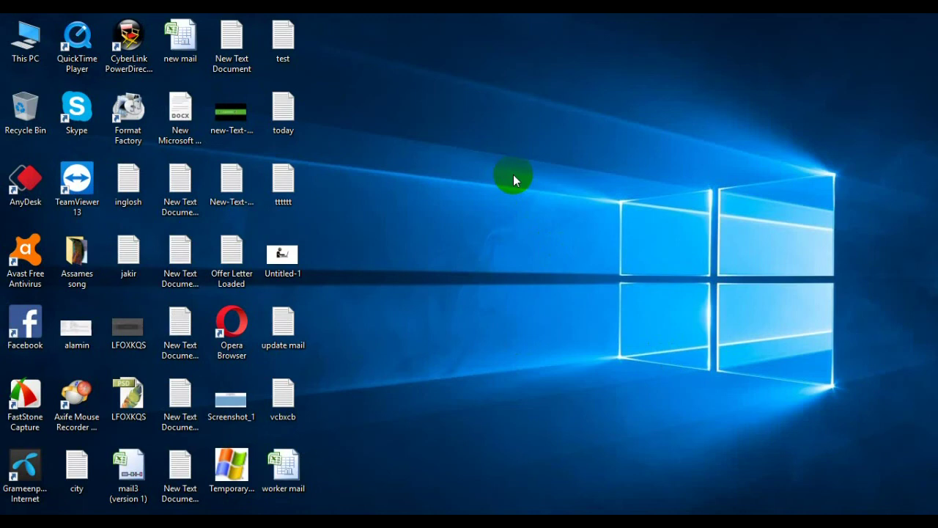
{"action": "right_click", "coordinate": [442, 163]}
{"action": "left_click", "coordinate": [460, 199]}
{"action": "right_click", "coordinate": [447, 164]}
{"action": "left_click", "coordinate": [458, 185]}
{"action": "right_click", "coordinate": [441, 144]}
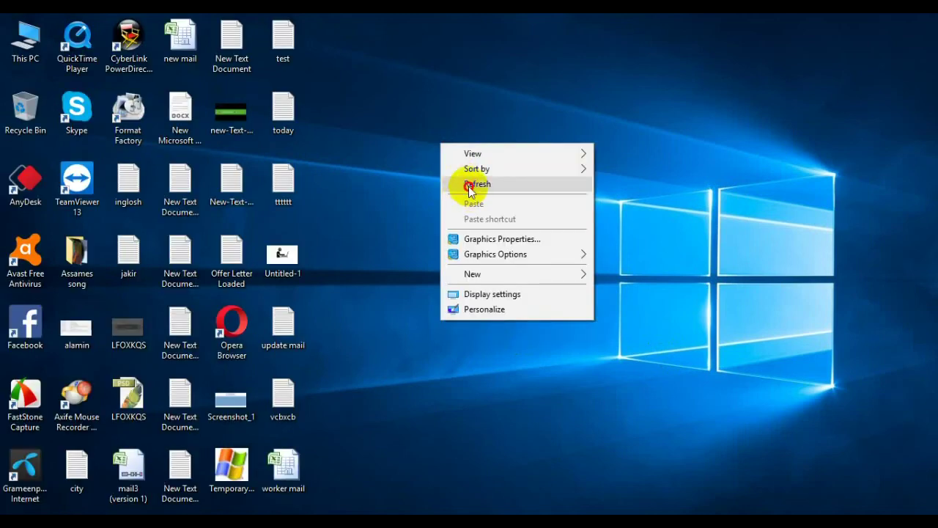
{"action": "left_click", "coordinate": [468, 186]}
{"action": "right_click", "coordinate": [433, 126]}
{"action": "left_click", "coordinate": [454, 160]}
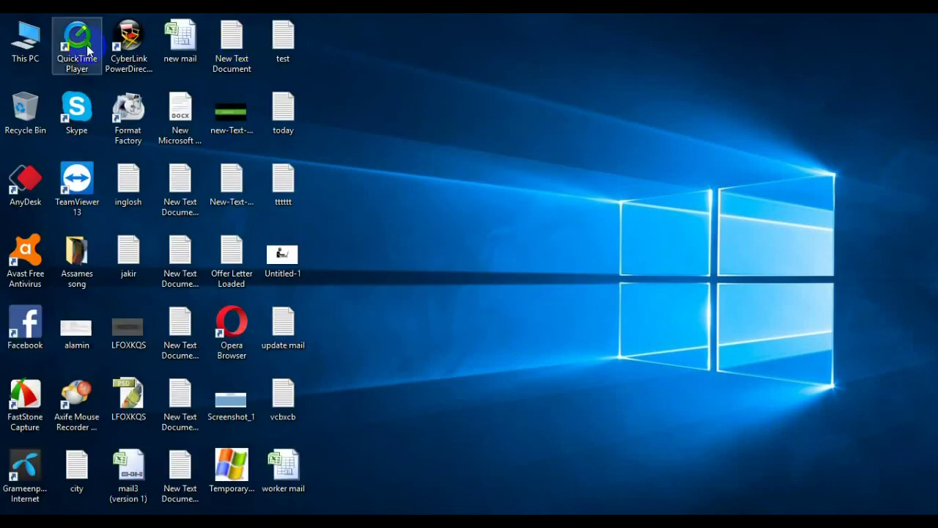
Step: Open the Hindi Audio Songs folder on Local Disk (E:)
{"action": "double_click", "coordinate": [20, 57]}
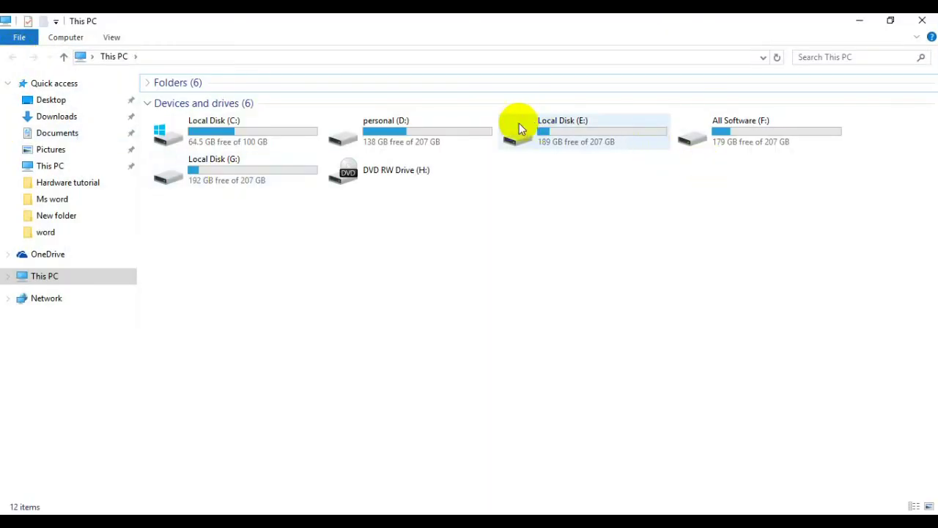
{"action": "double_click", "coordinate": [571, 134]}
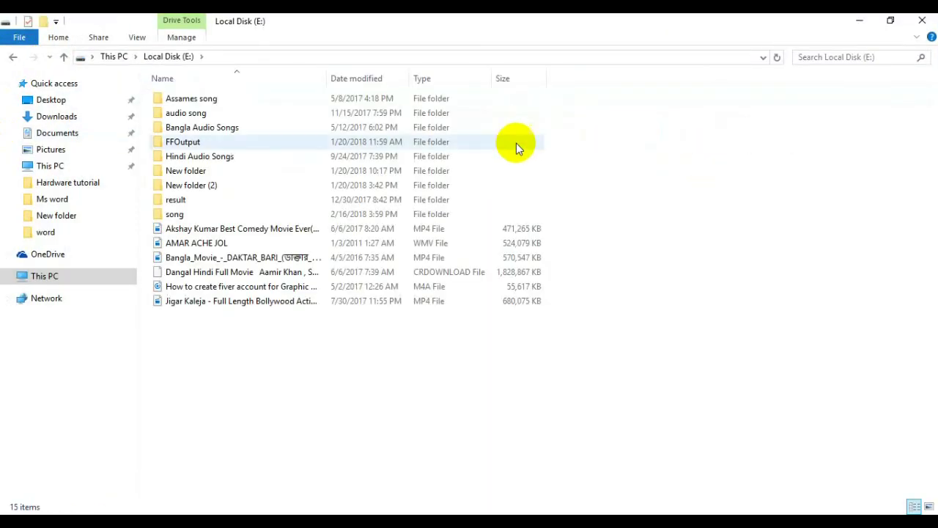
{"action": "left_click", "coordinate": [181, 161]}
{"action": "double_click", "coordinate": [182, 161]}
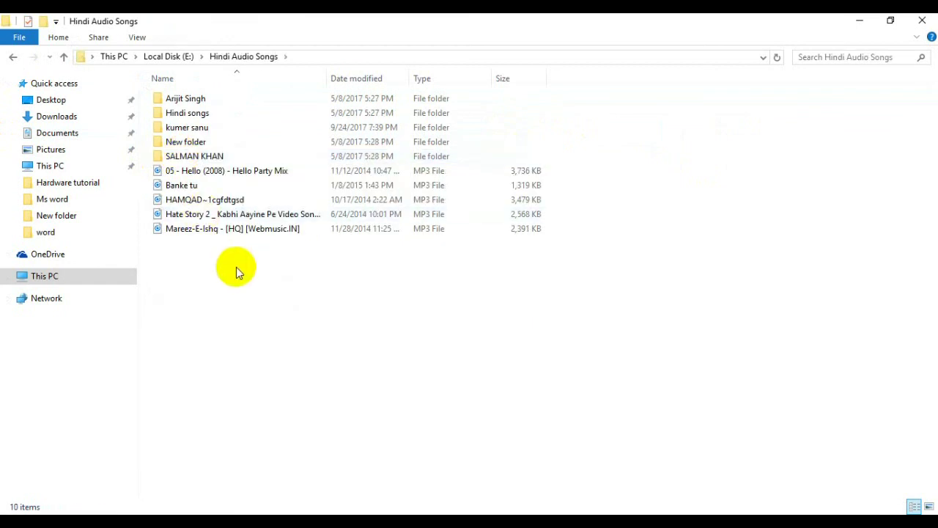
Step: Select all items in the Hindi Audio Songs folder with a selection rectangle, and clear the selection
{"action": "left_click_drag", "start_coordinate": [194, 258], "coordinate": [187, 98]}
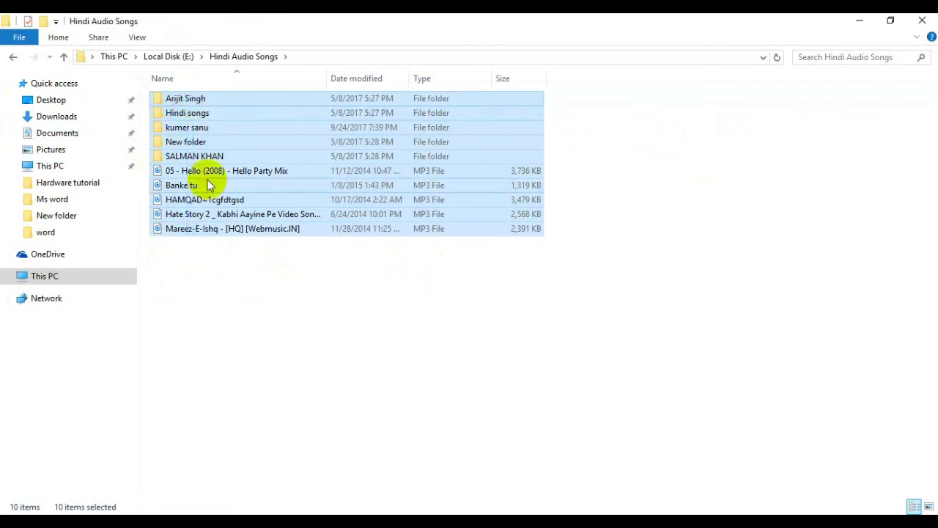
{"action": "left_click", "coordinate": [236, 278]}
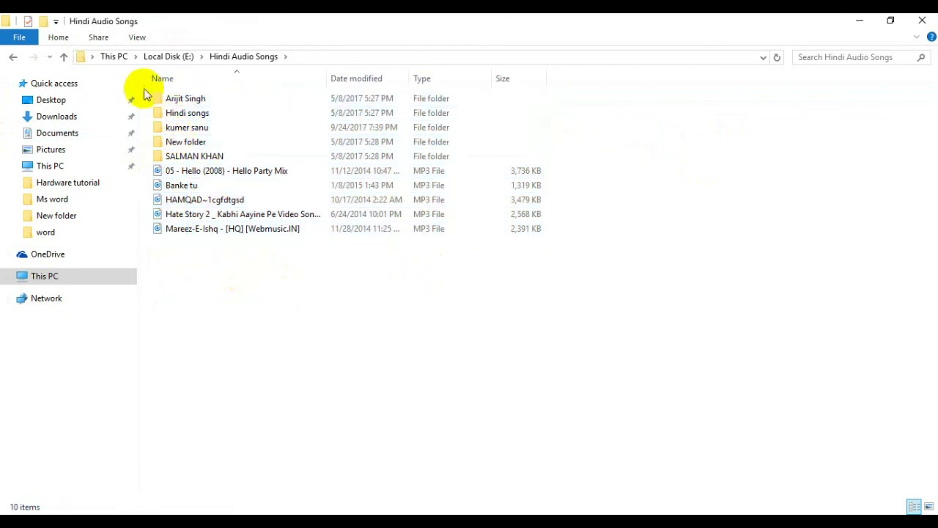
{"action": "left_click_drag", "start_coordinate": [142, 89], "coordinate": [191, 260]}
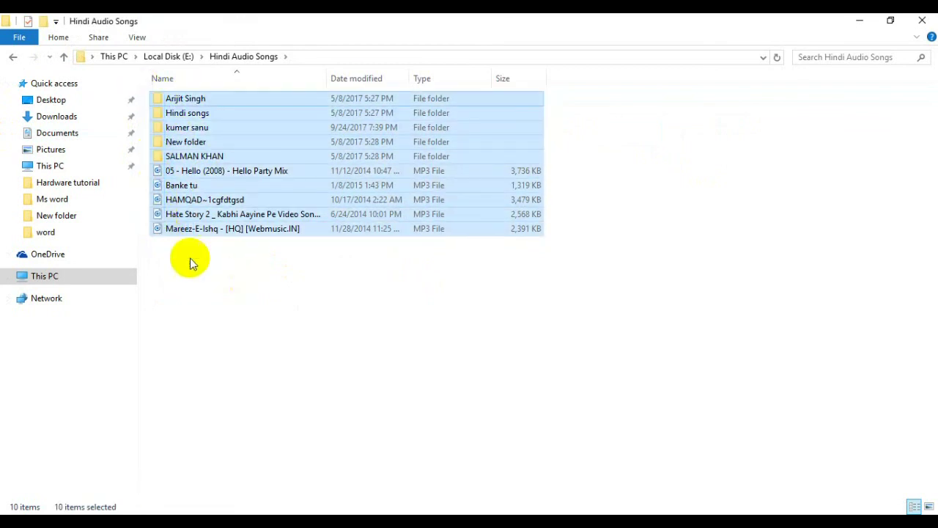
{"action": "left_click", "coordinate": [192, 258]}
Step: Starting from New folder, extend the selection to every item in the folder with Select All, and deselect everything
{"action": "left_click", "coordinate": [205, 145]}
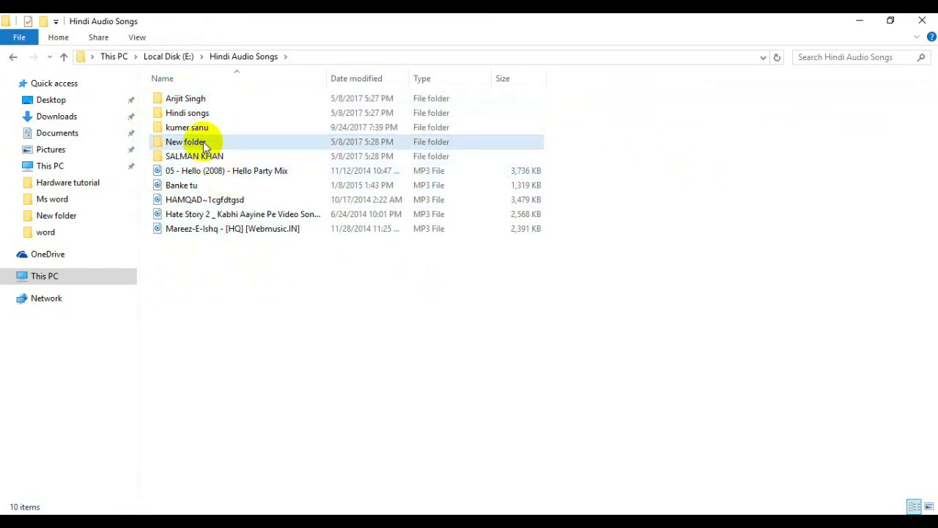
{"action": "left_click", "coordinate": [206, 145]}
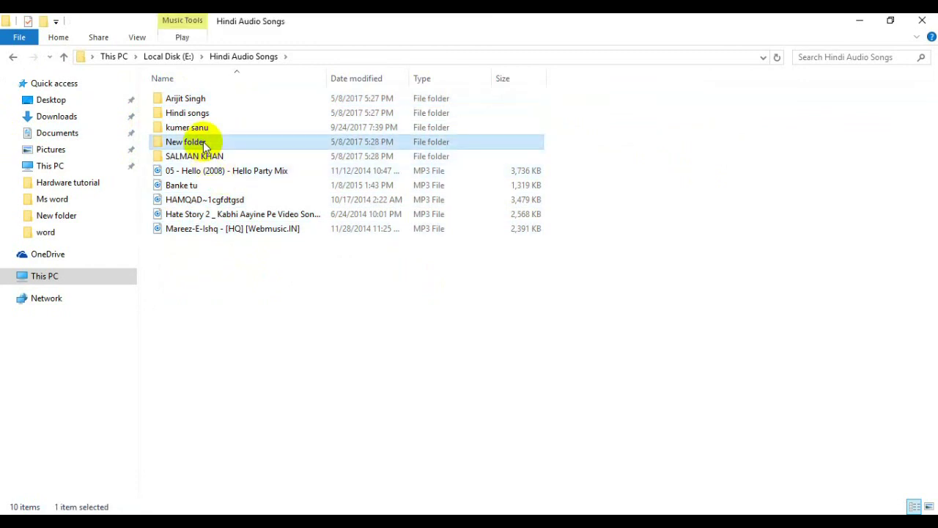
{"action": "key", "text": "ctrl+a"}
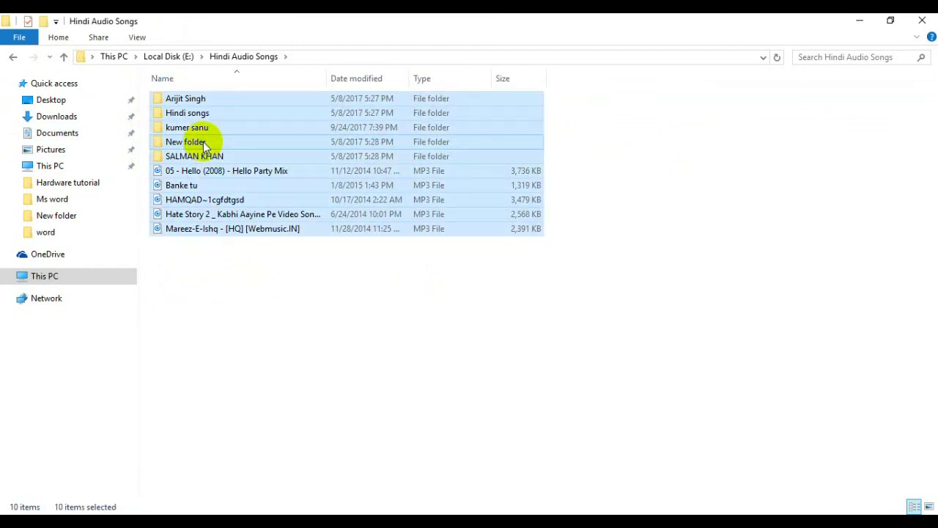
{"action": "left_click", "coordinate": [240, 271]}
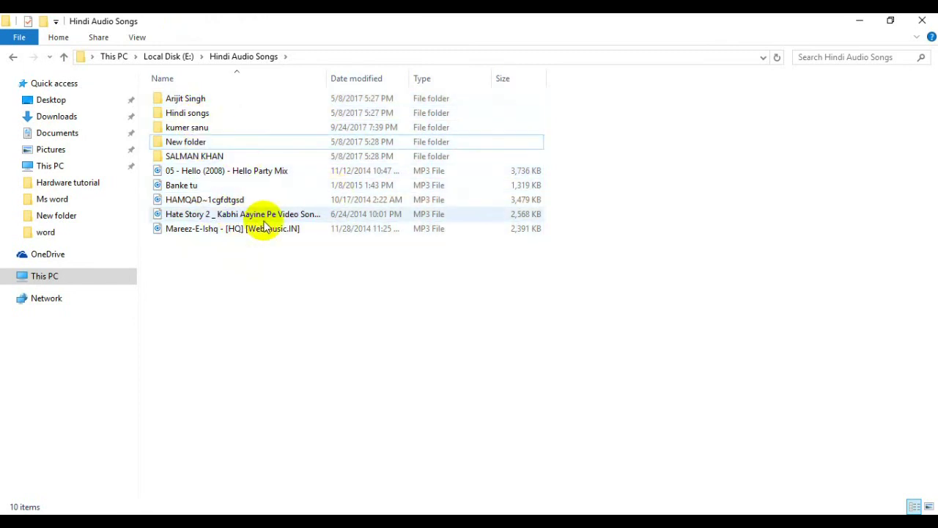
Step: Select the non-adjacent Hindi songs folder, 05 - Hello (2008) - Hello Party Mix and Hate Story 2 files together, and clear the selection
{"action": "left_click", "coordinate": [212, 115]}
{"action": "left_click", "coordinate": [207, 156]}
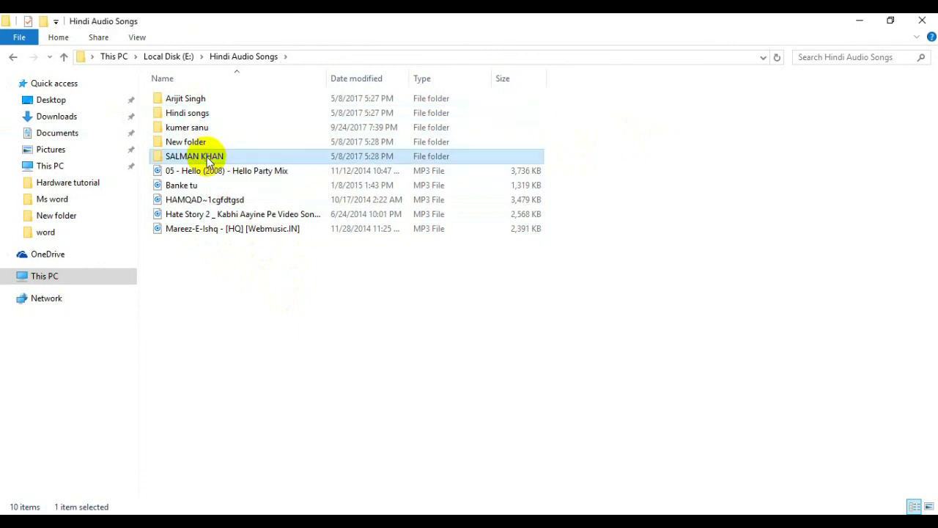
{"action": "left_click", "coordinate": [200, 202]}
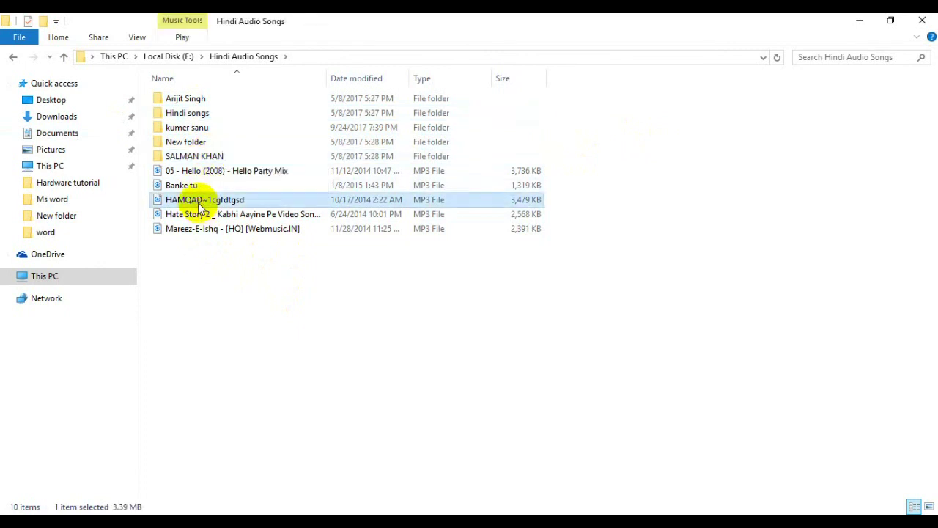
{"action": "left_click", "coordinate": [185, 117]}
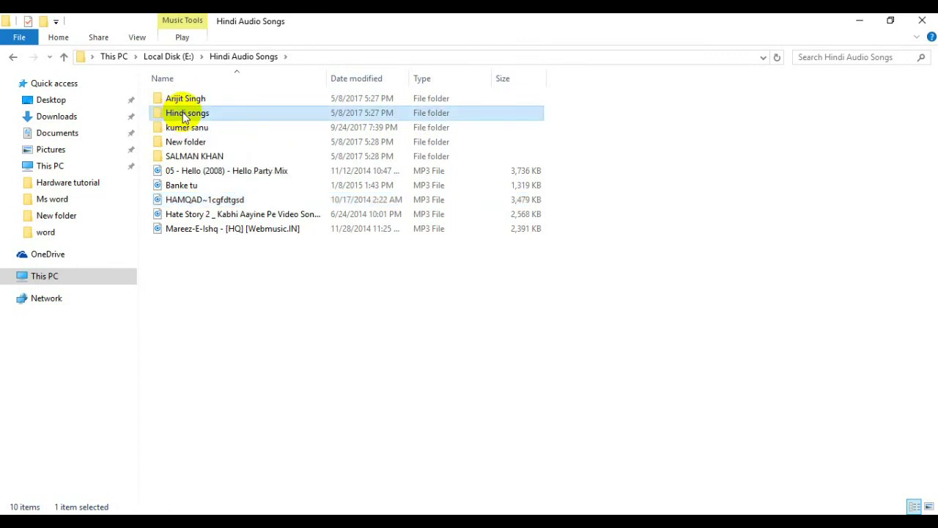
{"action": "left_click", "coordinate": [194, 175], "text": "ctrl"}
{"action": "left_click", "coordinate": [196, 217], "text": "ctrl"}
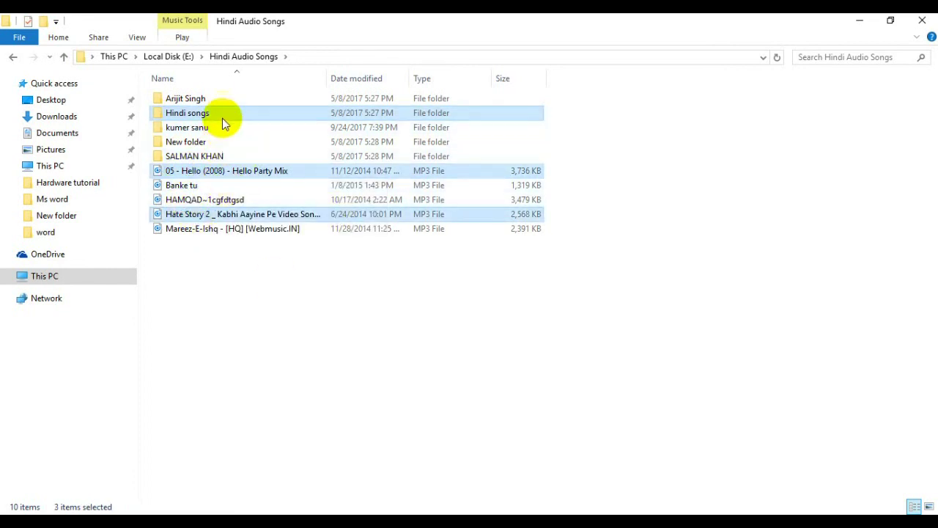
{"action": "left_click", "coordinate": [244, 291]}
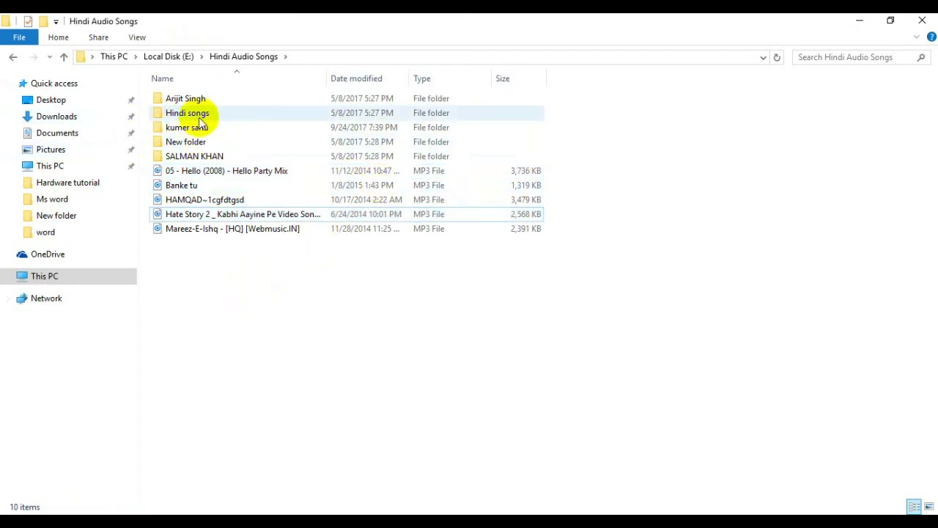
Step: Select the Hindi songs folder and the 05 - Hello (2008) file one at a time, and close the folder window
{"action": "mouse_move", "coordinate": [192, 118]}
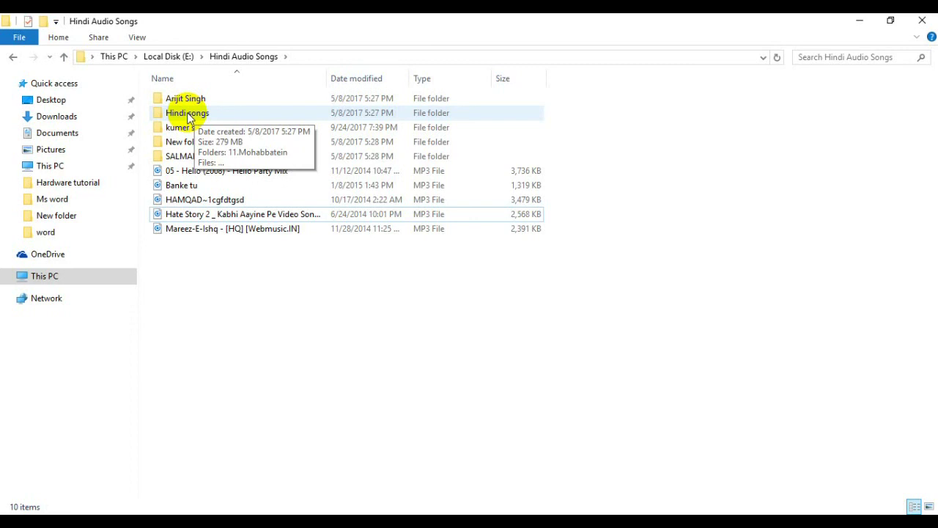
{"action": "left_click", "coordinate": [209, 115]}
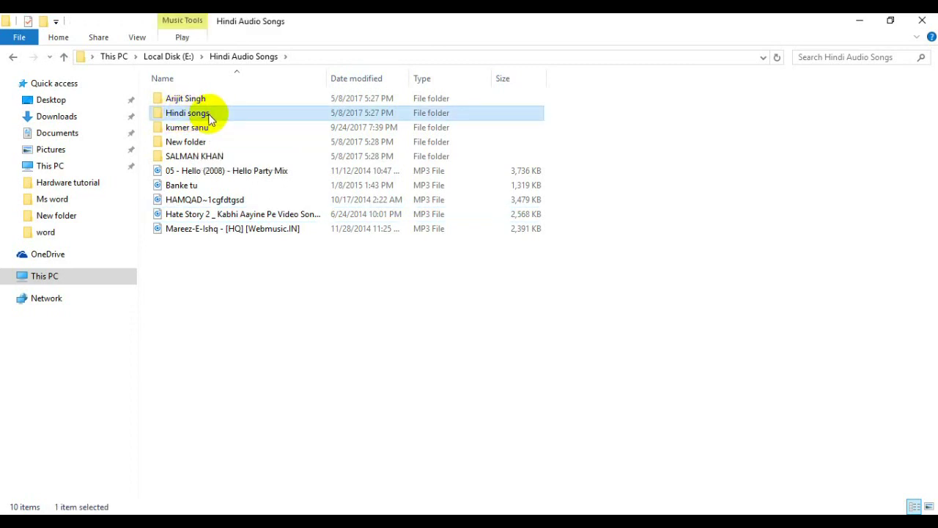
{"action": "left_click", "coordinate": [204, 173]}
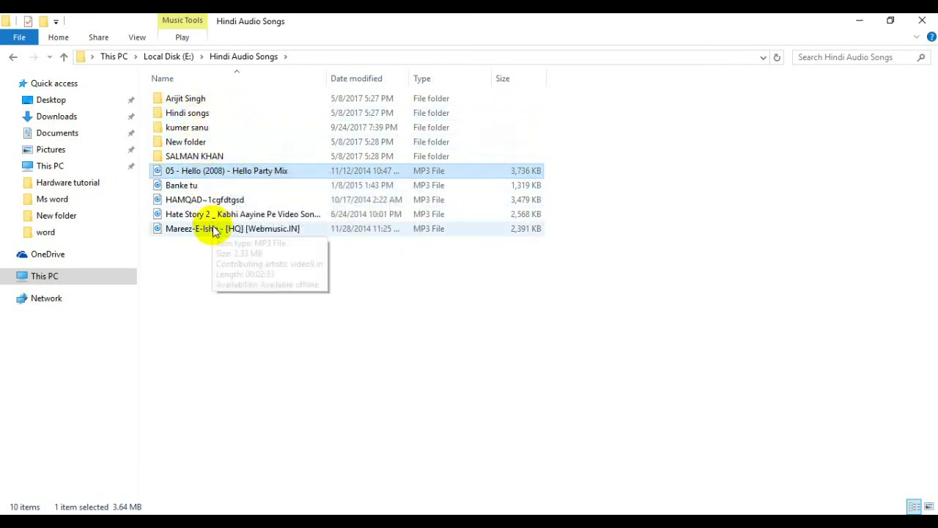
{"action": "mouse_move", "coordinate": [216, 113]}
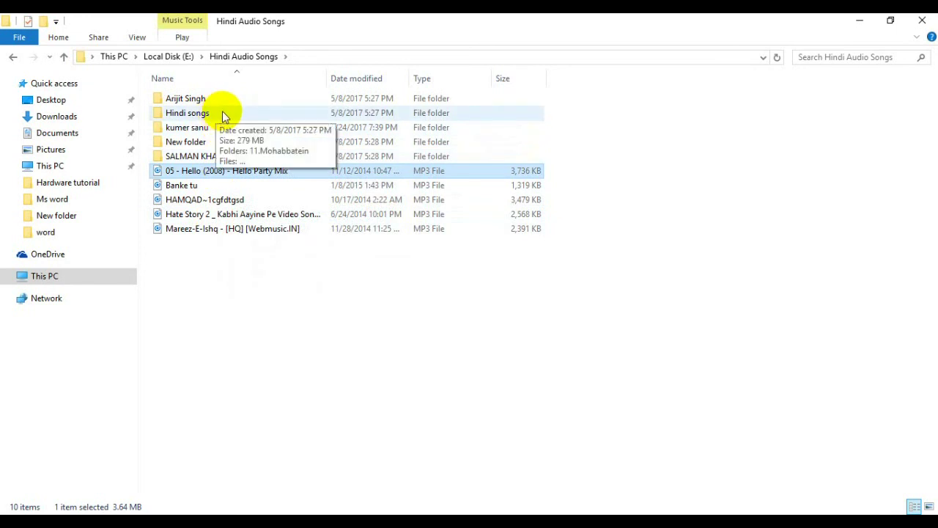
{"action": "left_click", "coordinate": [922, 20]}
Step: Open This PC from the desktop and bring up its Folder Options
{"action": "right_click", "coordinate": [567, 122]}
{"action": "left_click", "coordinate": [586, 152]}
{"action": "double_click", "coordinate": [25, 58]}
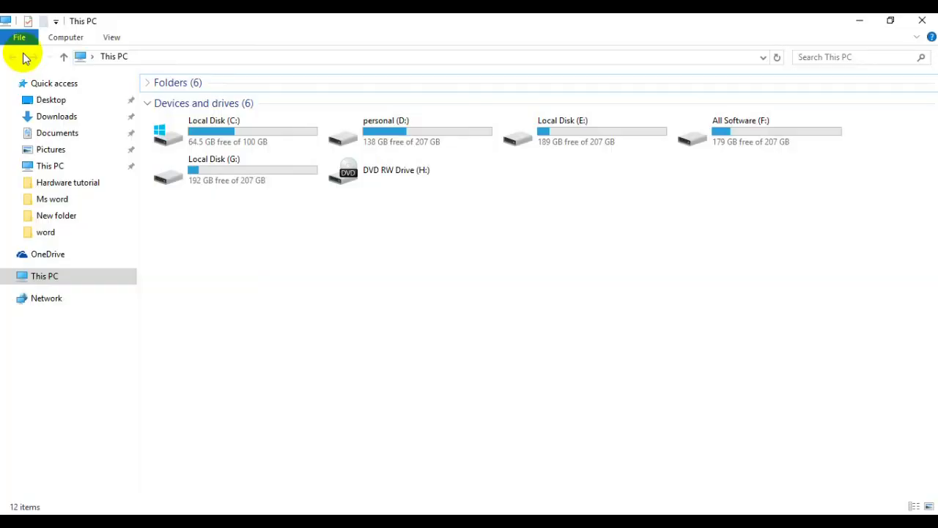
{"action": "left_click", "coordinate": [114, 37]}
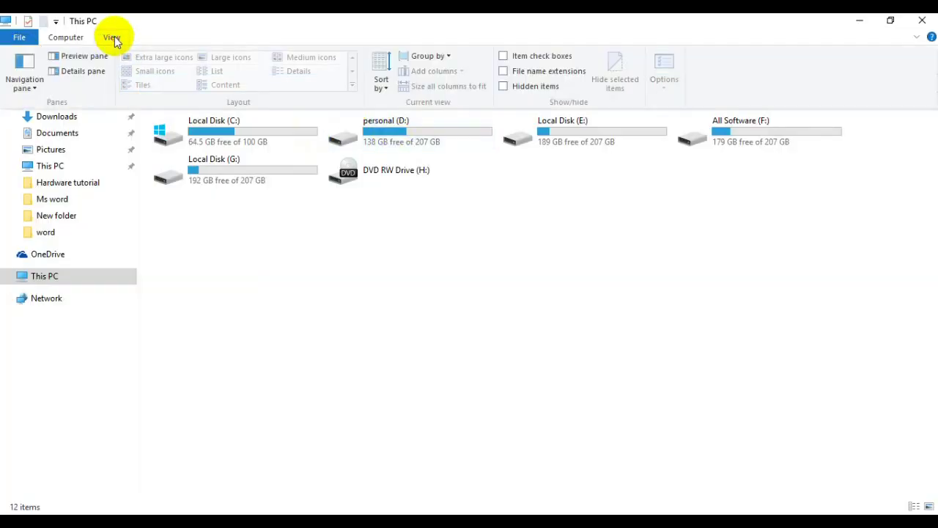
{"action": "left_click", "coordinate": [665, 80]}
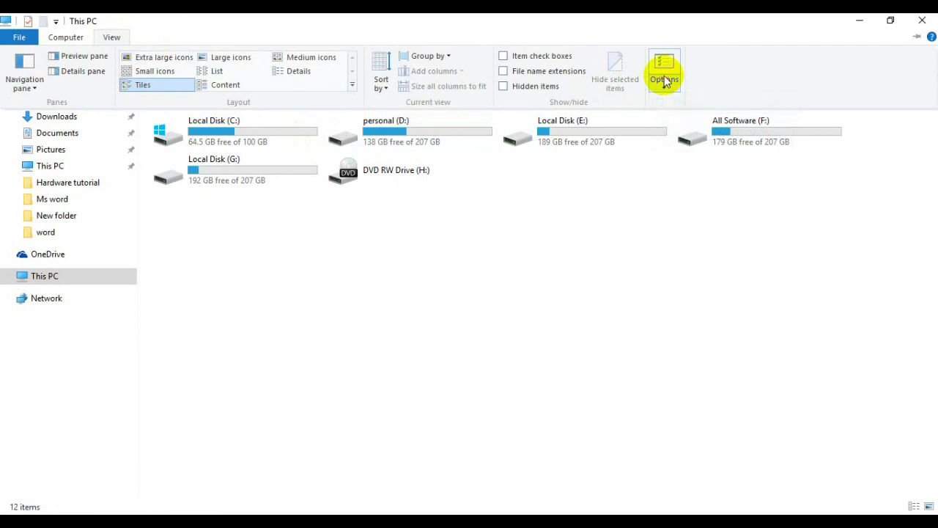
{"action": "left_click", "coordinate": [665, 75]}
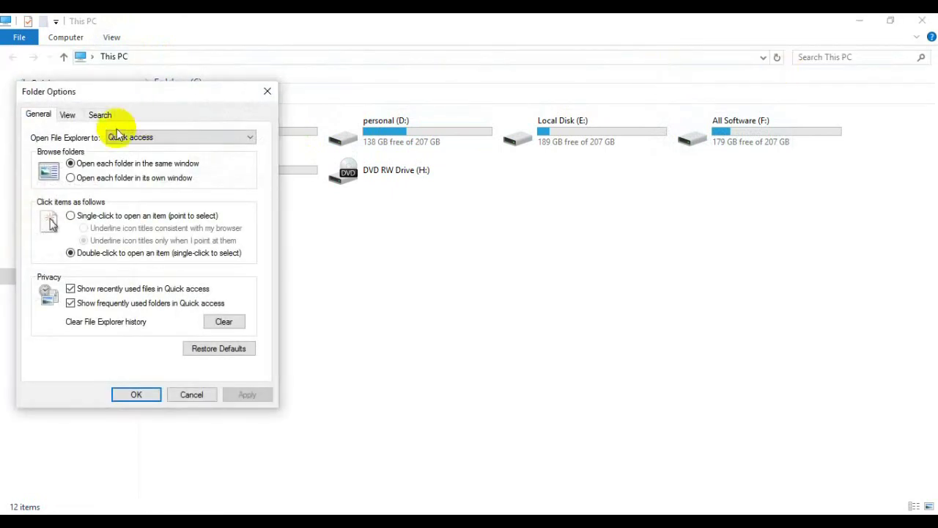
Step: Enable "Use check boxes to select items" in the advanced view settings and apply the change
{"action": "left_click", "coordinate": [39, 117]}
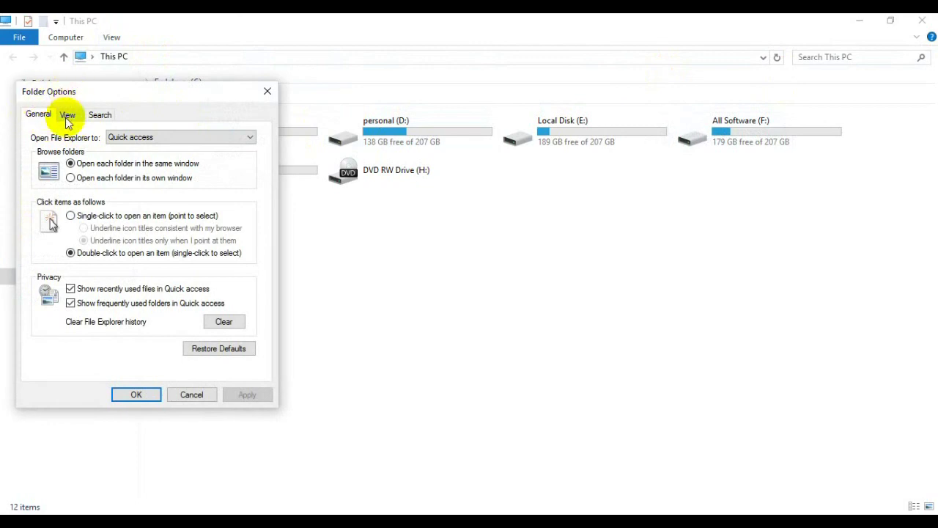
{"action": "left_click", "coordinate": [67, 117]}
{"action": "scroll", "coordinate": [205, 293], "scroll_direction": "down", "scroll_amount": 4}
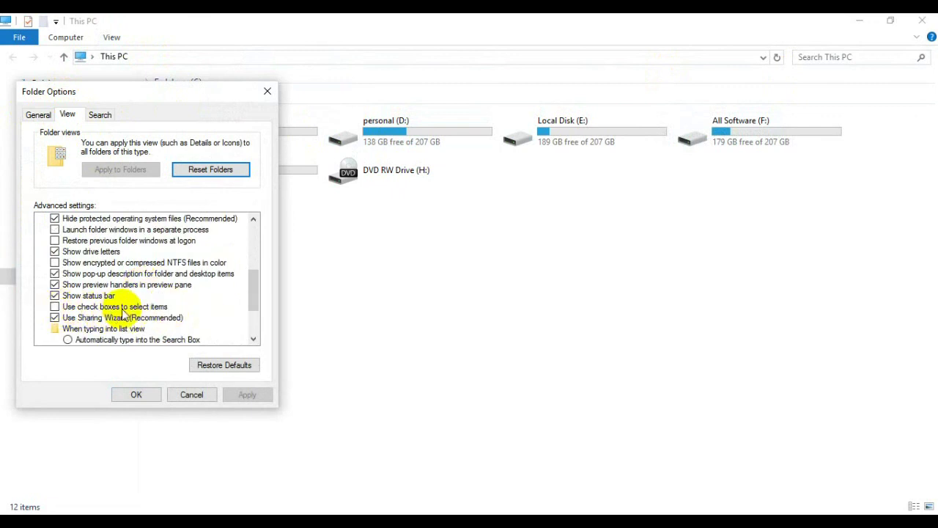
{"action": "left_click", "coordinate": [55, 308]}
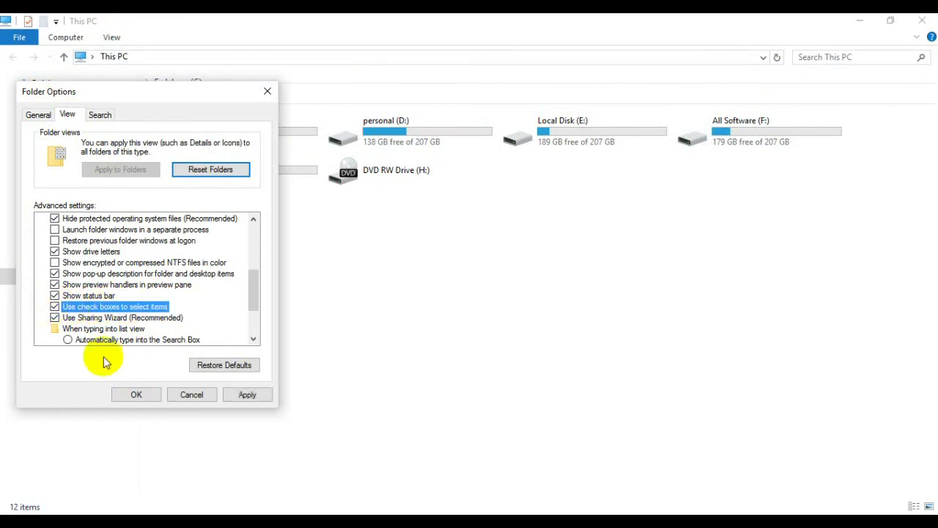
{"action": "left_click", "coordinate": [239, 398]}
{"action": "left_click", "coordinate": [136, 395]}
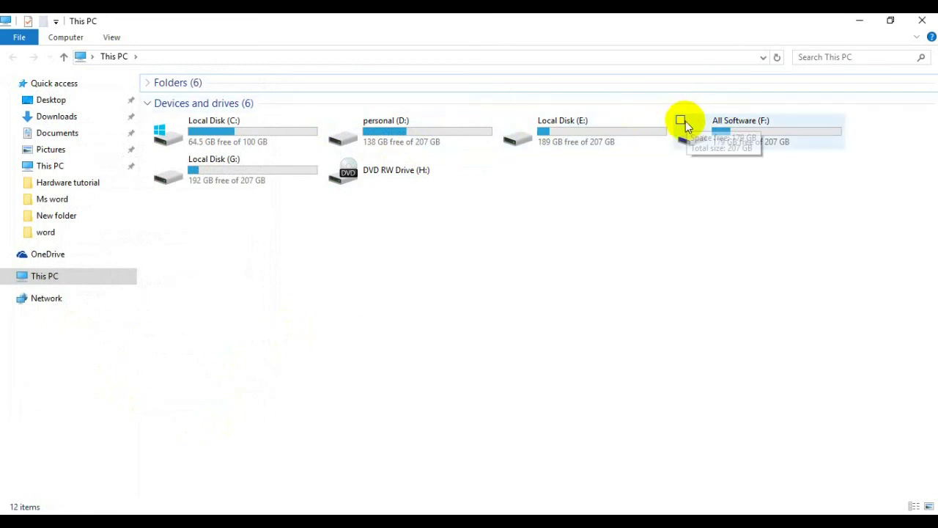
Step: On Local Disk (E:), tick the check boxes of the audio song, New folder (2) and song folders and copy them
{"action": "double_click", "coordinate": [557, 141]}
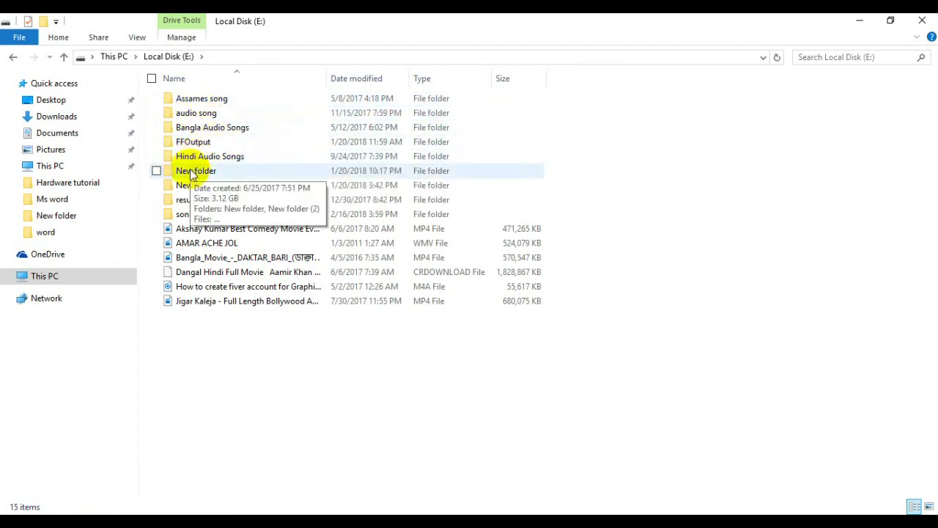
{"action": "left_click", "coordinate": [156, 113]}
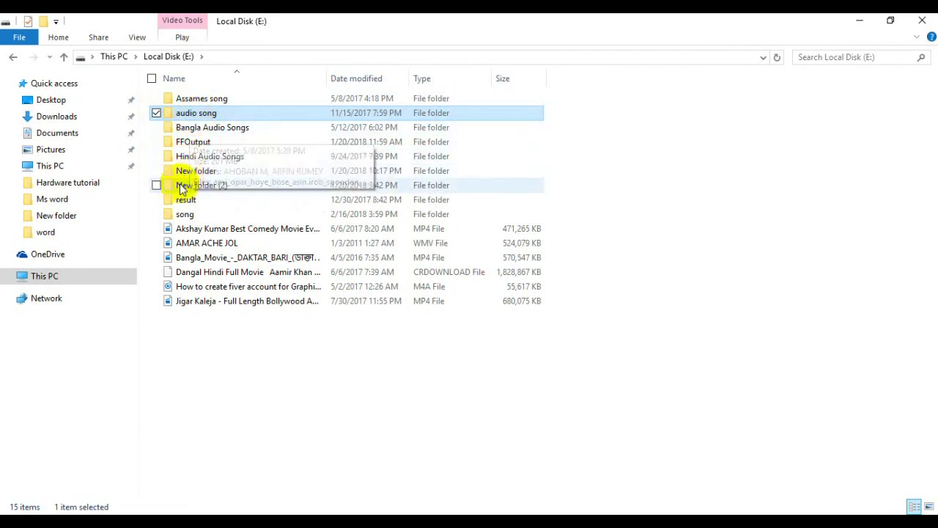
{"action": "left_click", "coordinate": [156, 185]}
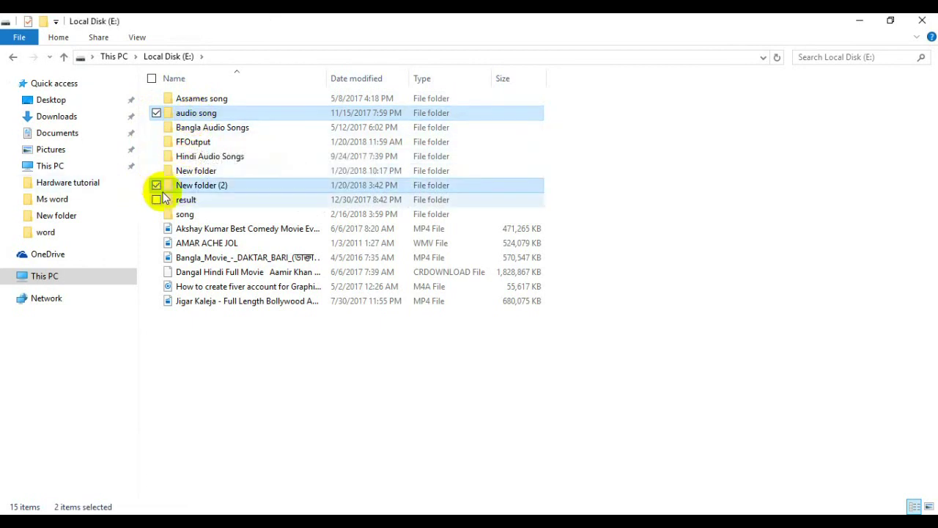
{"action": "left_click", "coordinate": [156, 214]}
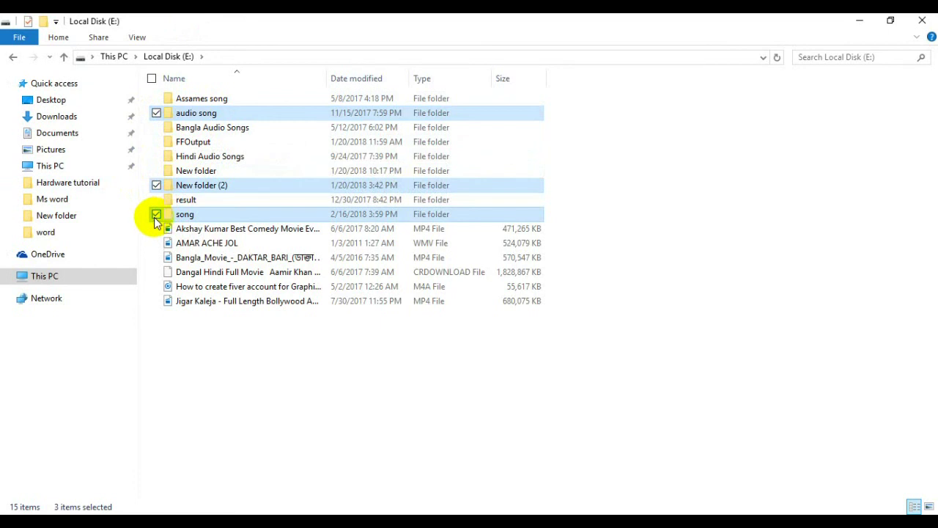
{"action": "right_click", "coordinate": [205, 110]}
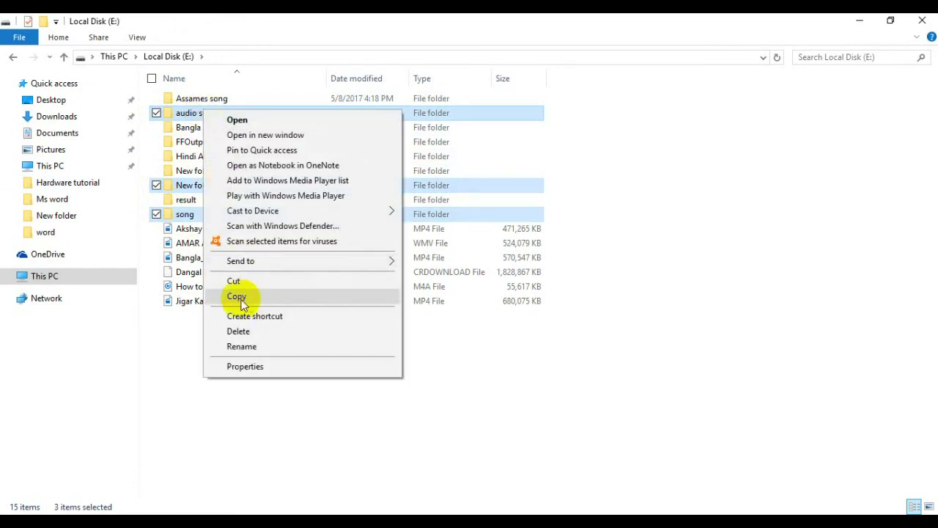
{"action": "left_click", "coordinate": [236, 296]}
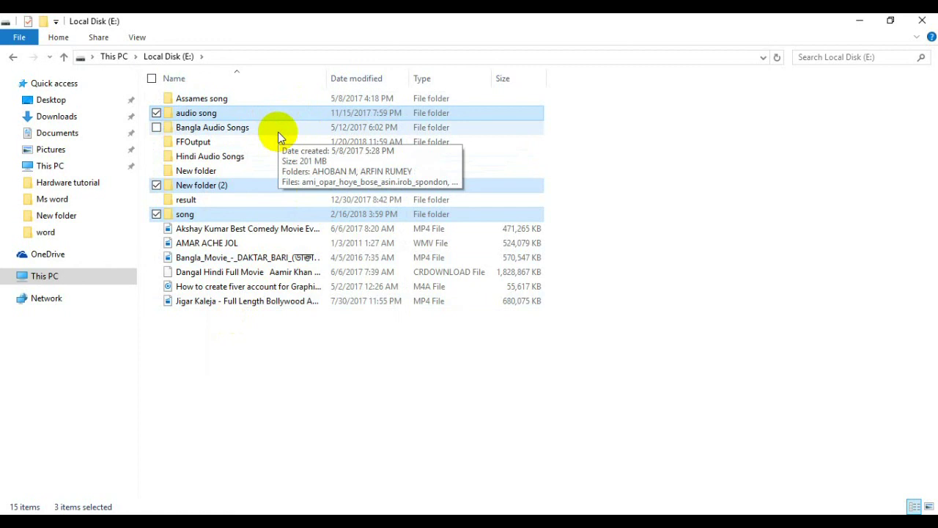
Step: Close the Local Disk (E:) window and refresh the desktop
{"action": "left_click", "coordinate": [922, 21]}
{"action": "right_click", "coordinate": [467, 137]}
{"action": "left_click", "coordinate": [498, 180]}
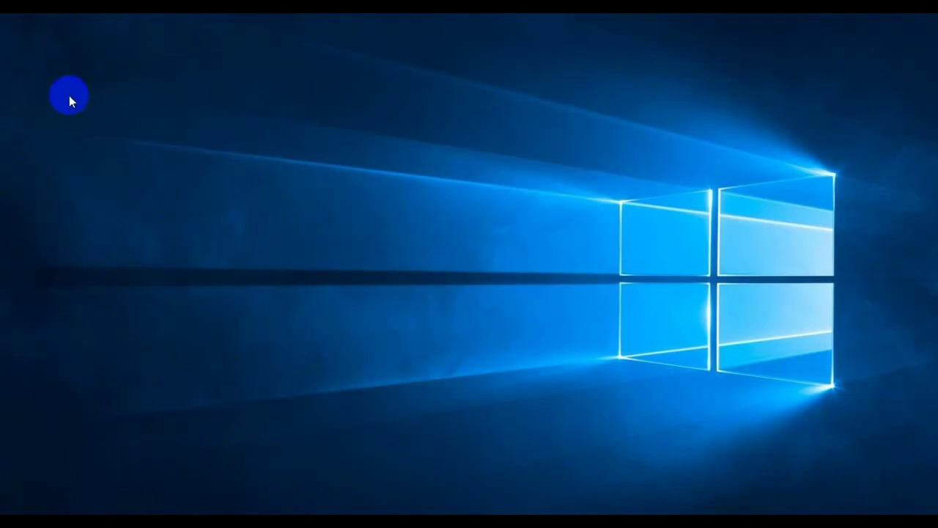
{"action": "right_click", "coordinate": [431, 115]}
{"action": "left_click", "coordinate": [460, 156]}
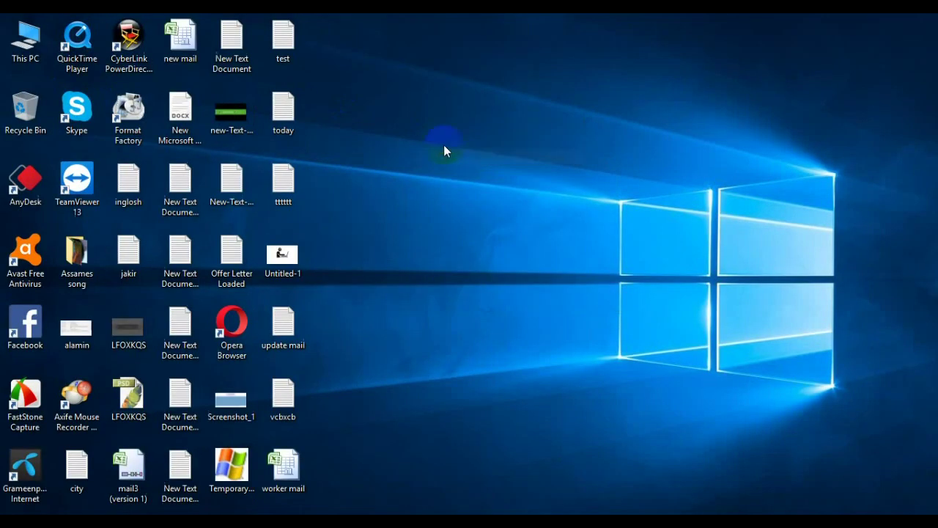
{"action": "double_click", "coordinate": [28, 51]}
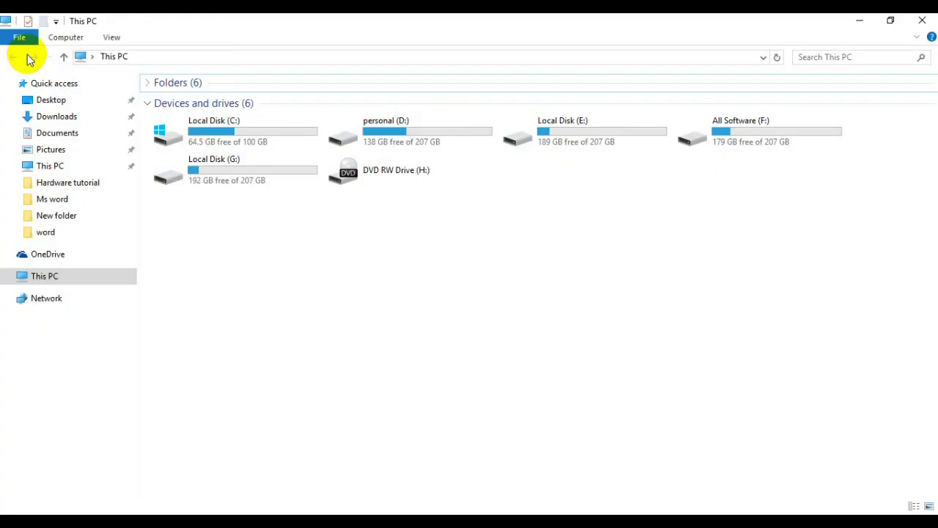
{"action": "left_click", "coordinate": [933, 22]}
{"action": "right_click", "coordinate": [461, 99]}
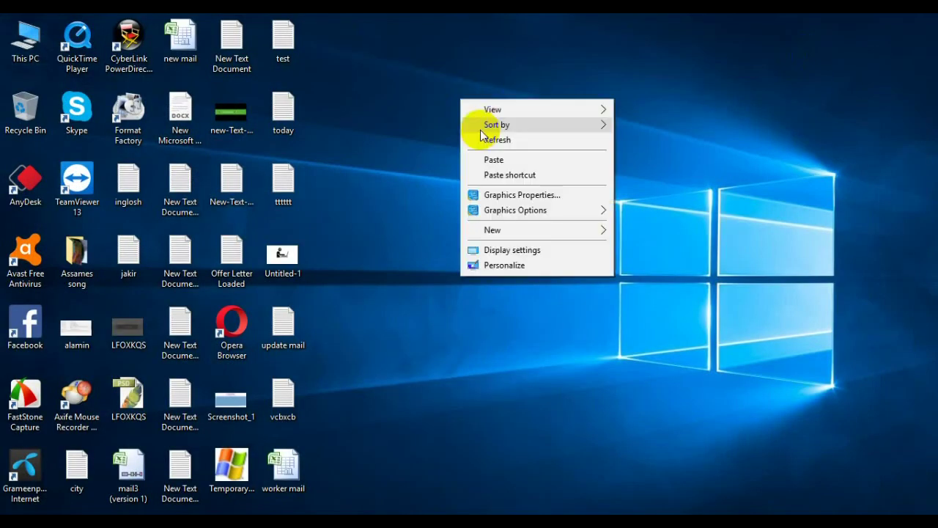
{"action": "left_click", "coordinate": [473, 138]}
{"action": "right_click", "coordinate": [425, 95]}
{"action": "left_click", "coordinate": [450, 132]}
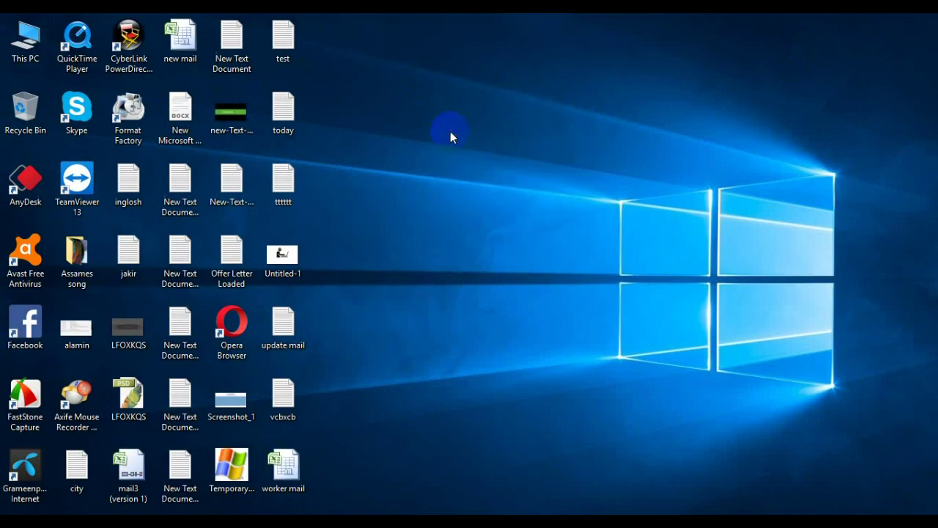
Step: Open Folder Options from This PC and apply "Single-click to open an item (point to select)"
{"action": "double_click", "coordinate": [26, 55]}
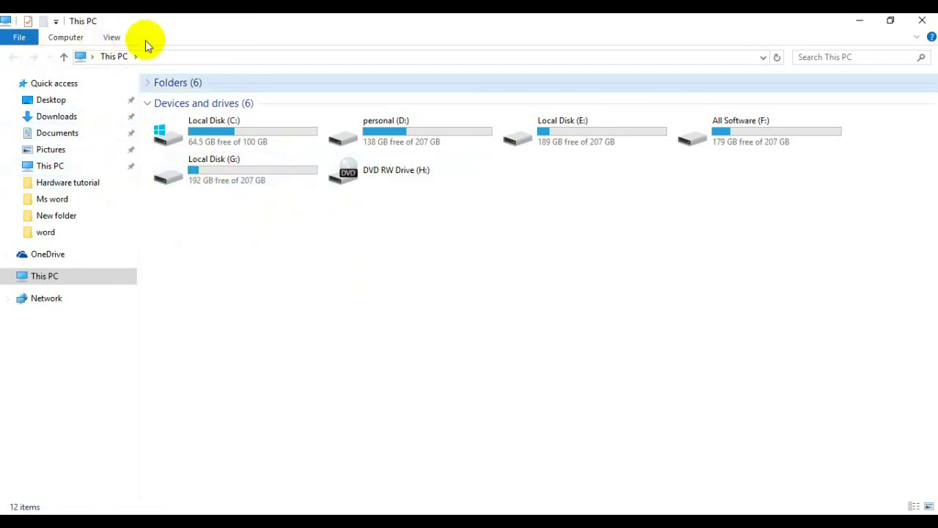
{"action": "left_click", "coordinate": [112, 37]}
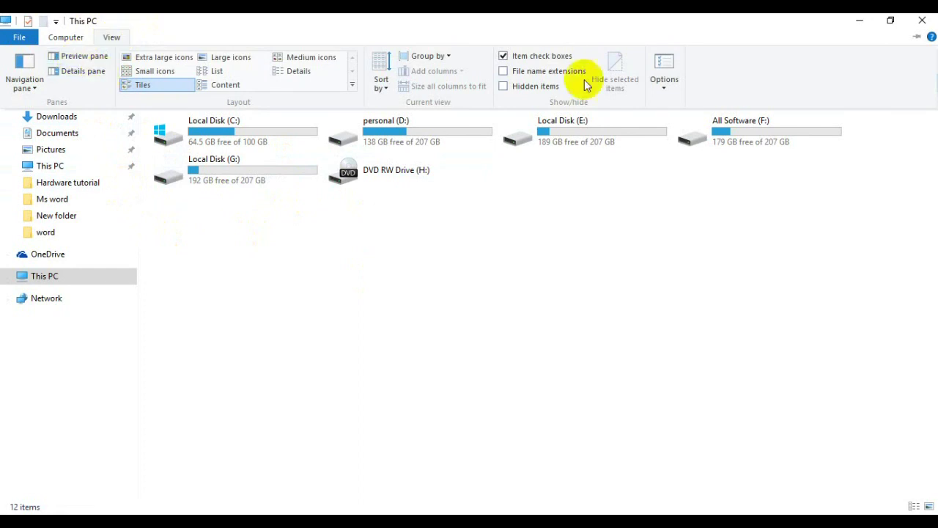
{"action": "left_click", "coordinate": [664, 79]}
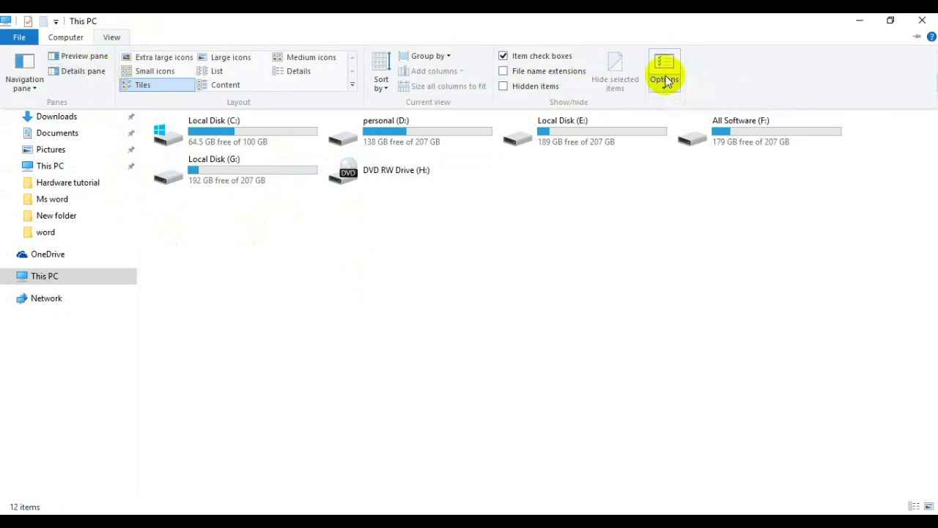
{"action": "left_click", "coordinate": [666, 76]}
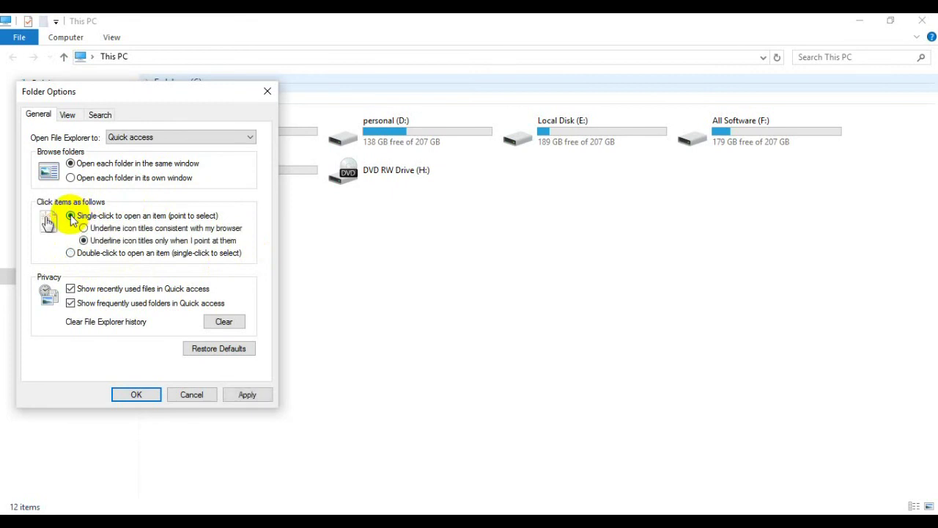
{"action": "left_click", "coordinate": [247, 394]}
{"action": "left_click", "coordinate": [131, 397]}
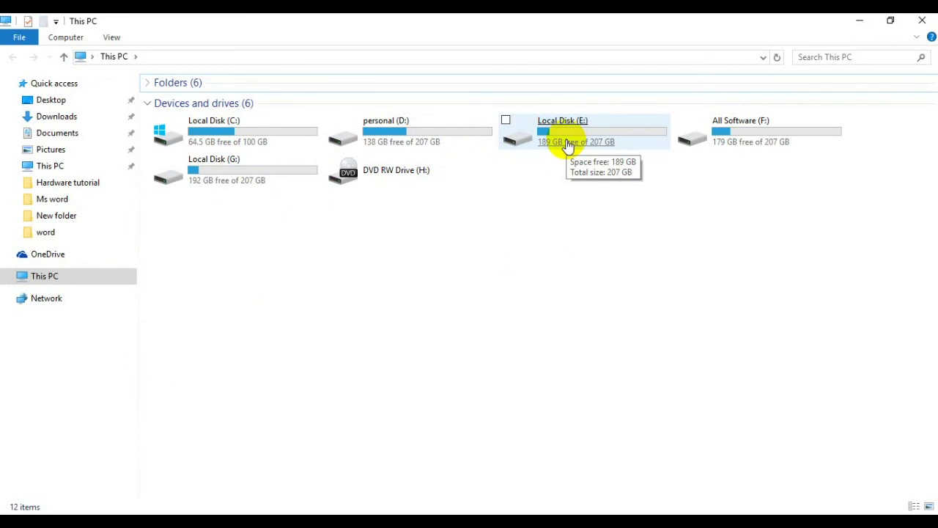
Step: Test opening Local Disk (E:), its audio song folder and the first video there, and close the player and folder windows
{"action": "double_click", "coordinate": [568, 145]}
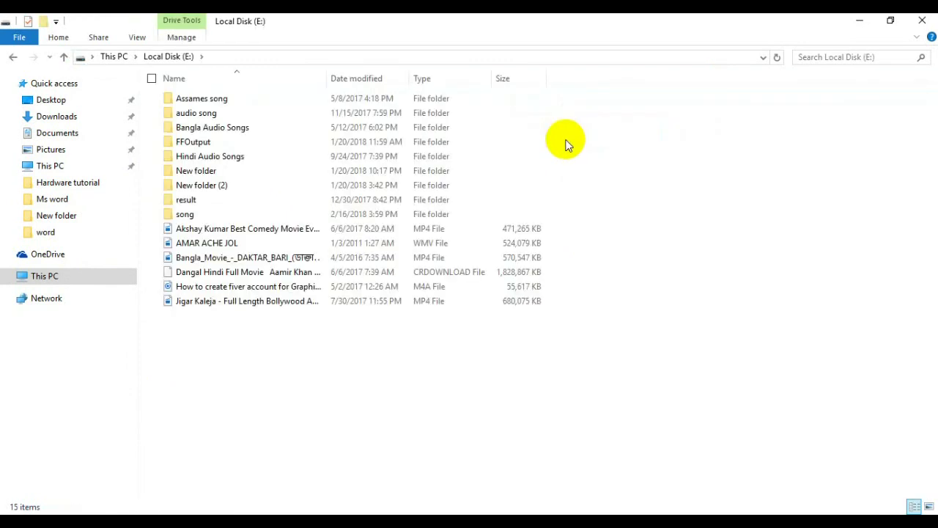
{"action": "double_click", "coordinate": [196, 118]}
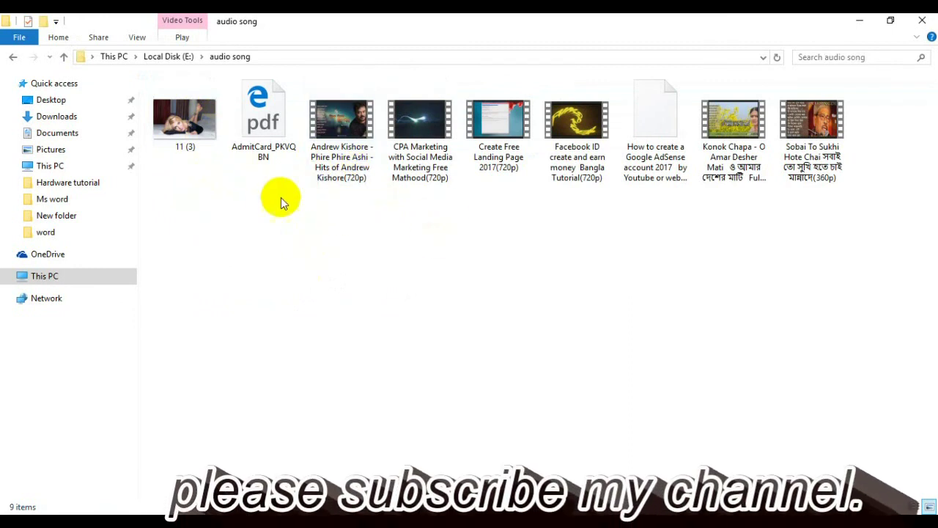
{"action": "double_click", "coordinate": [352, 176]}
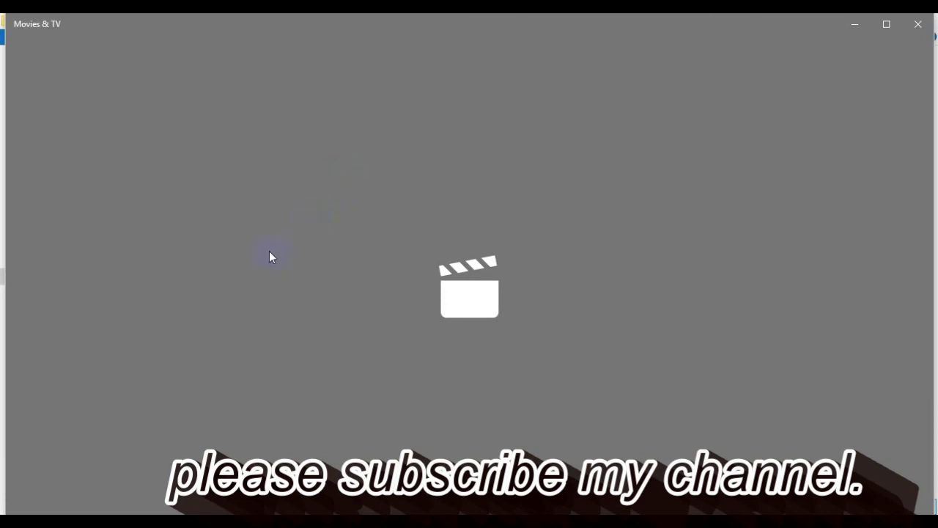
{"action": "left_click", "coordinate": [917, 24]}
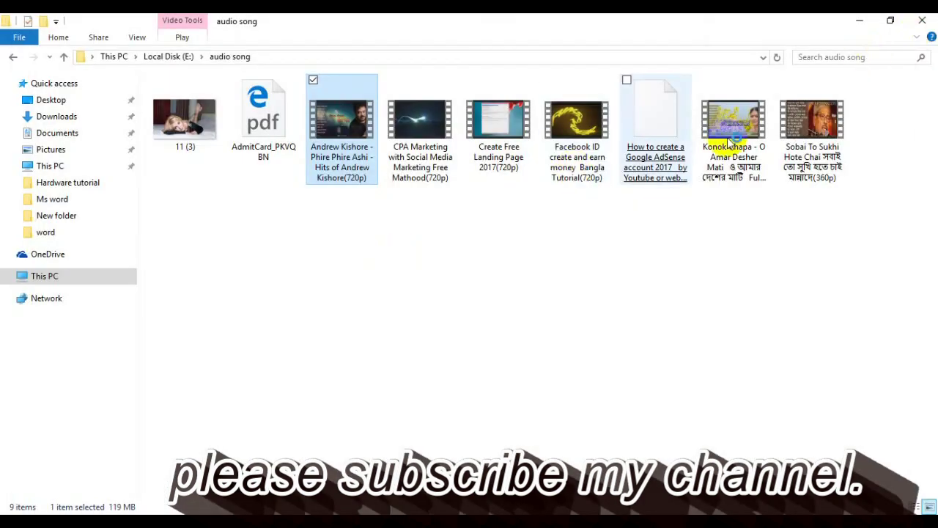
{"action": "left_click", "coordinate": [922, 21]}
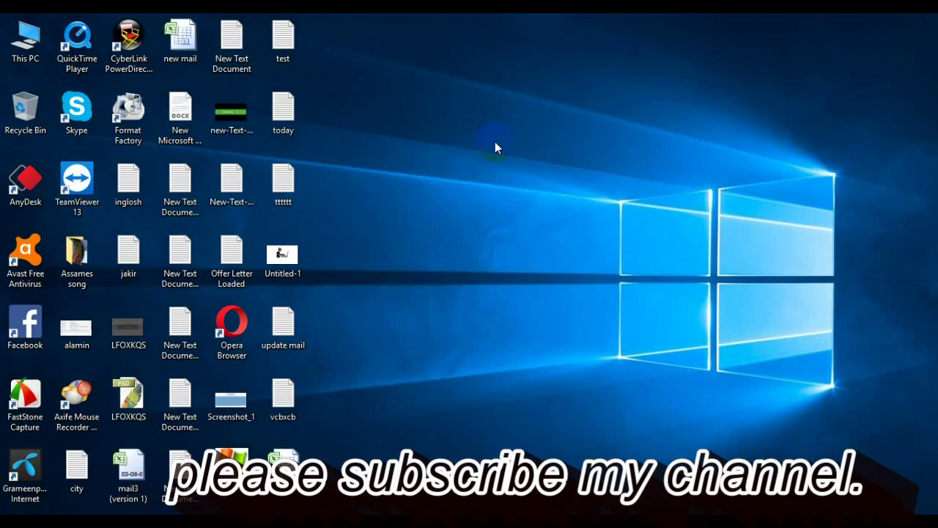